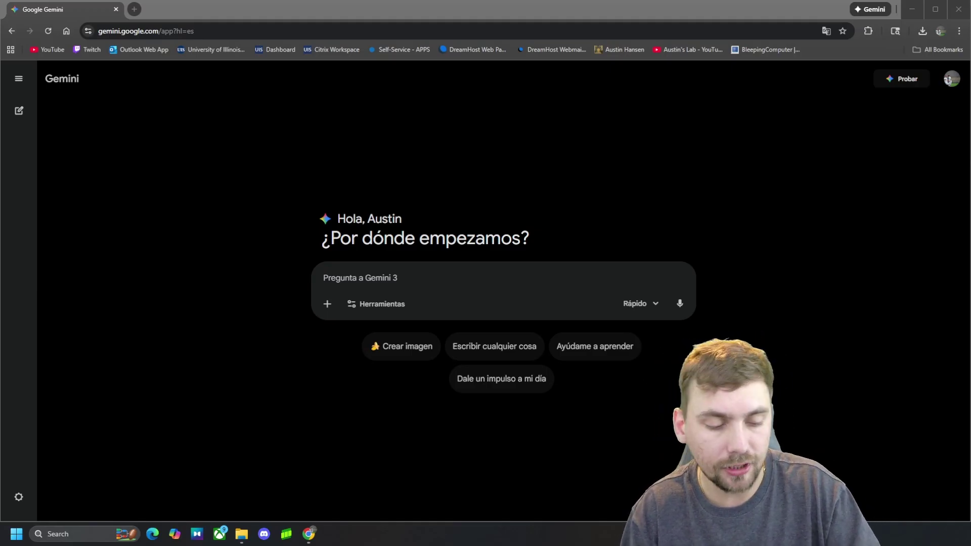
- Paste the 3D render prompt into Gemini with the object name 'warship benchy boat'
left_click(364, 276)
type("High-quality 3D render of a [object name], viewed from an angle that shows its full shape, clean and smooth surfaces, realistic shading, no textures or patterns, simple color (single or neutral), isolated on a transparent background, studio lighting, photorealistic but minimal, perfectly centered, full object visible, suitable for 3D modeling and STL conversion.")
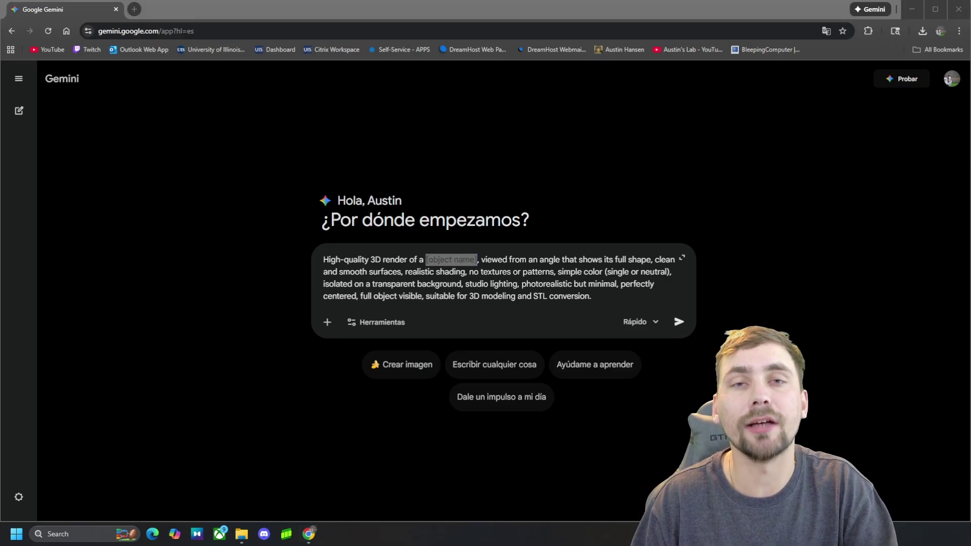
type("warship benchy boat")
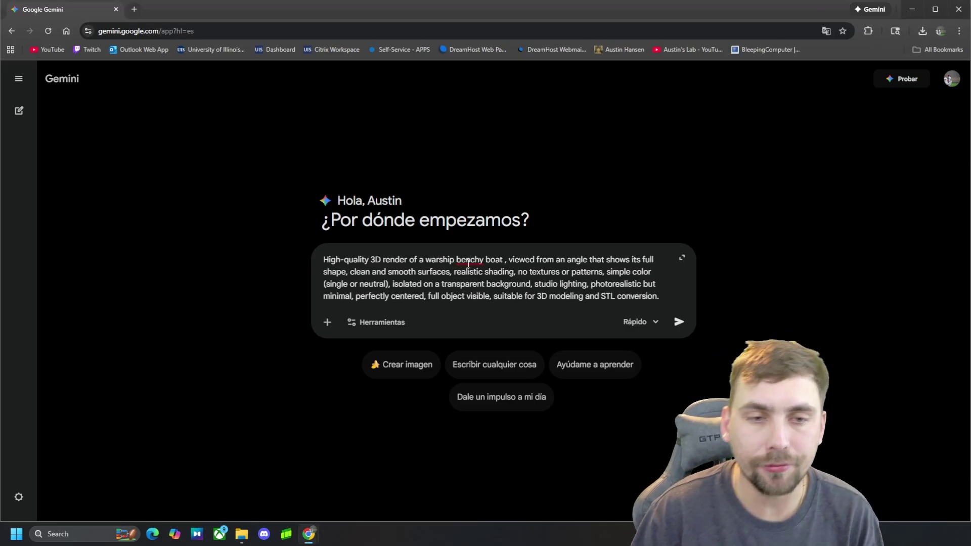
left_click_drag(433, 257, 483, 260)
left_click(615, 296)
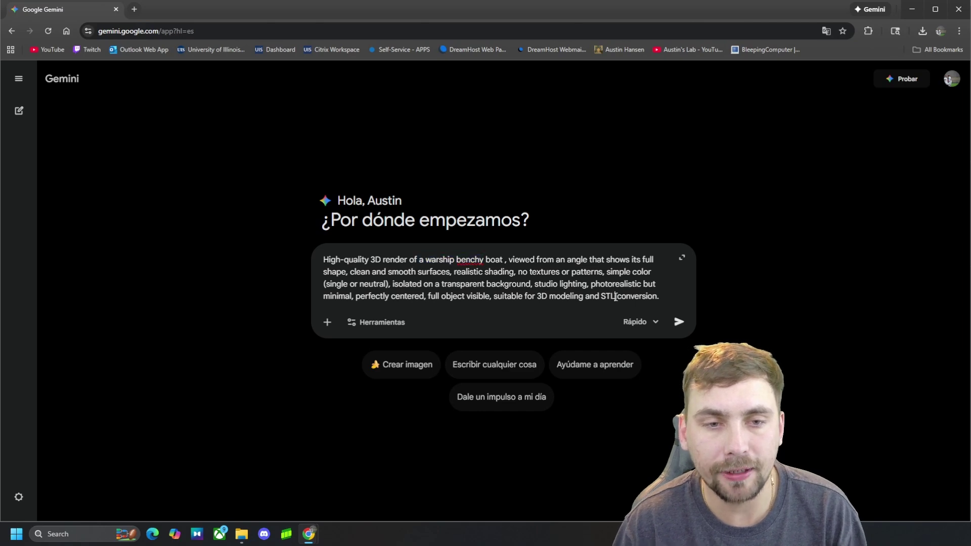
- Generate the grey boat render and download the full-size image, then return to chat
left_click(677, 323)
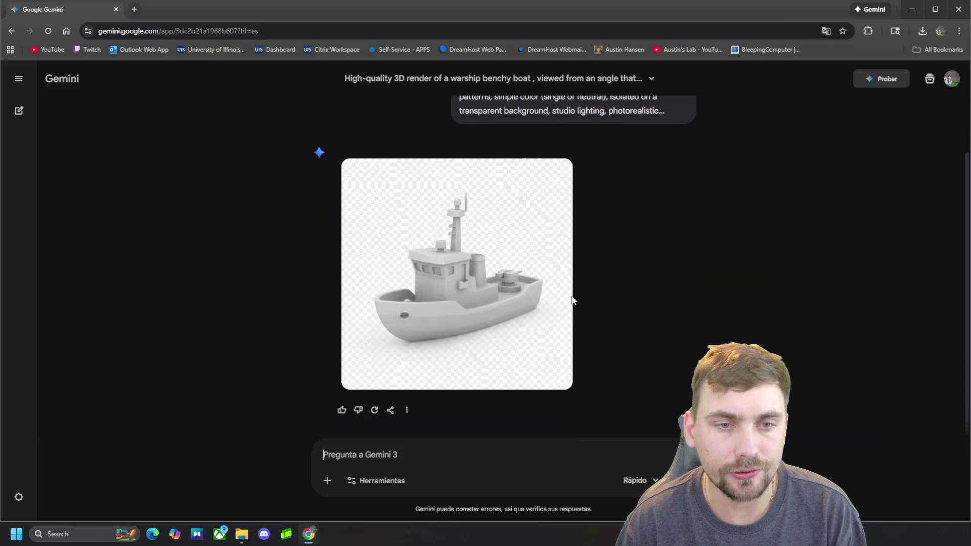
left_click(464, 285)
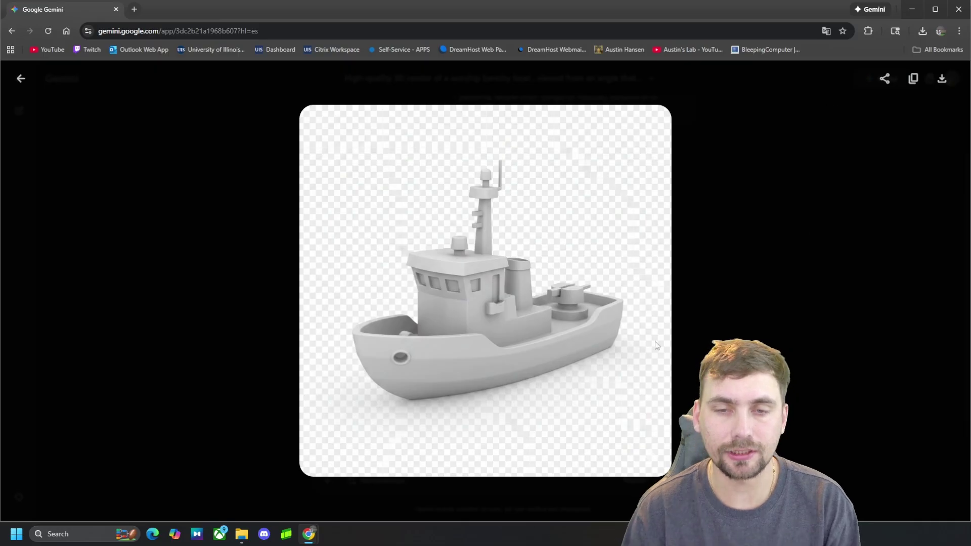
left_click(941, 79)
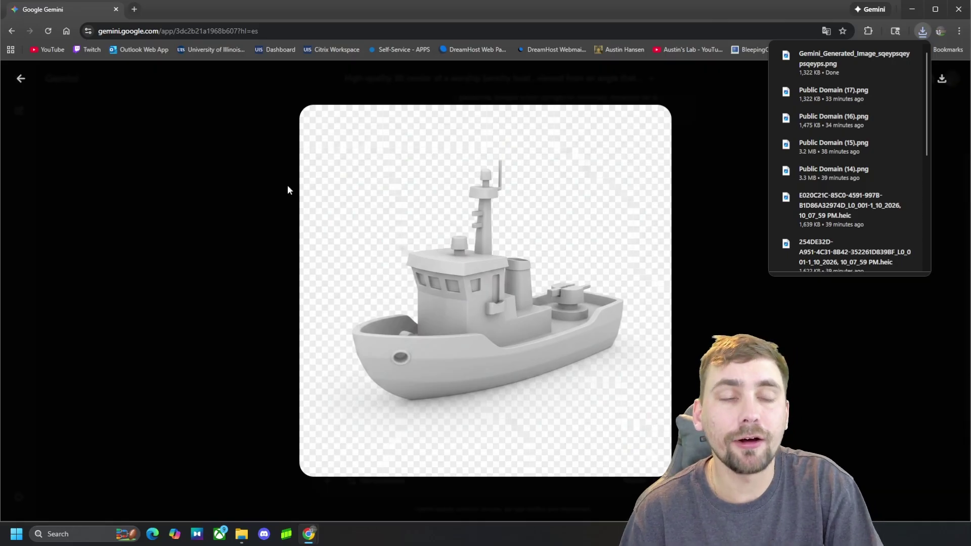
left_click(17, 74)
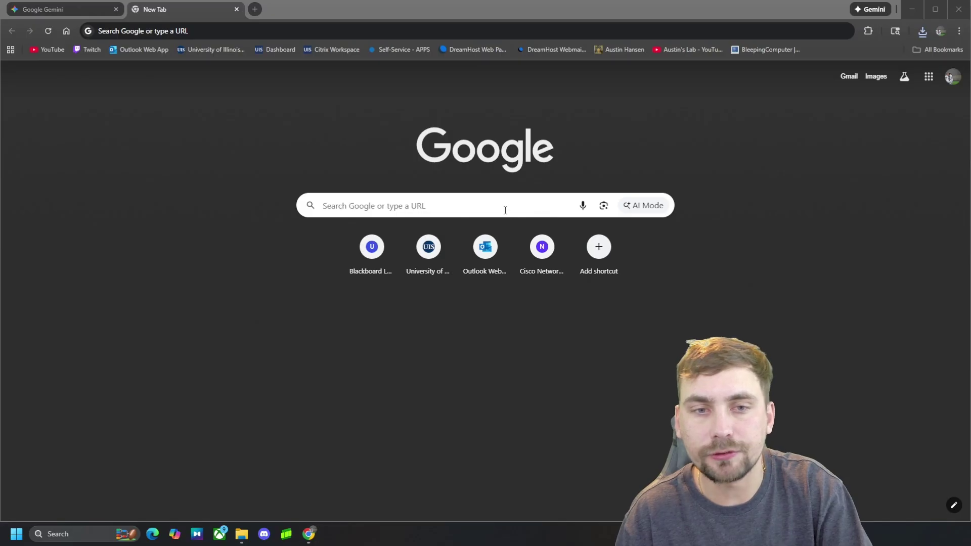
- Search Google for 'makerworld' and open the MakerWorld home page from the results
left_click(505, 210)
type("makerw")
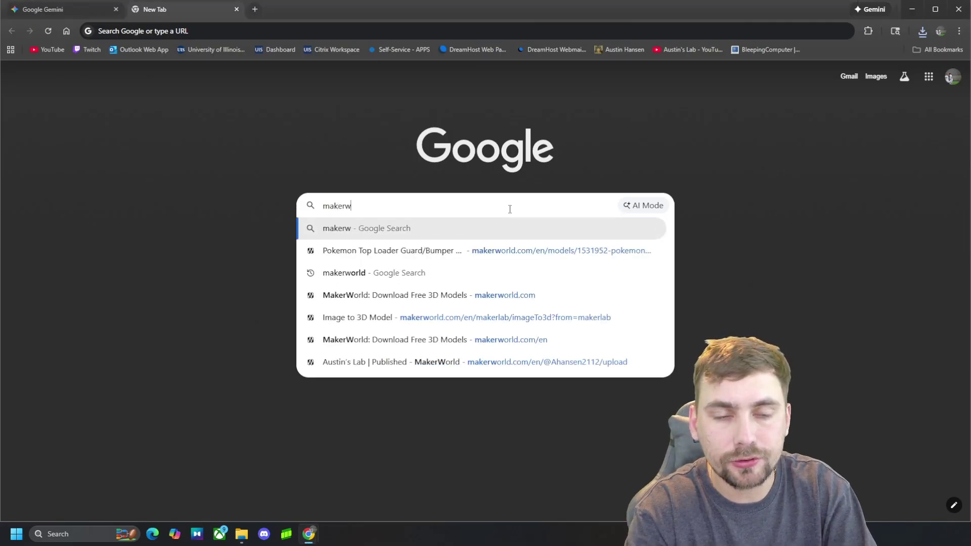
type("orld")
key("Return")
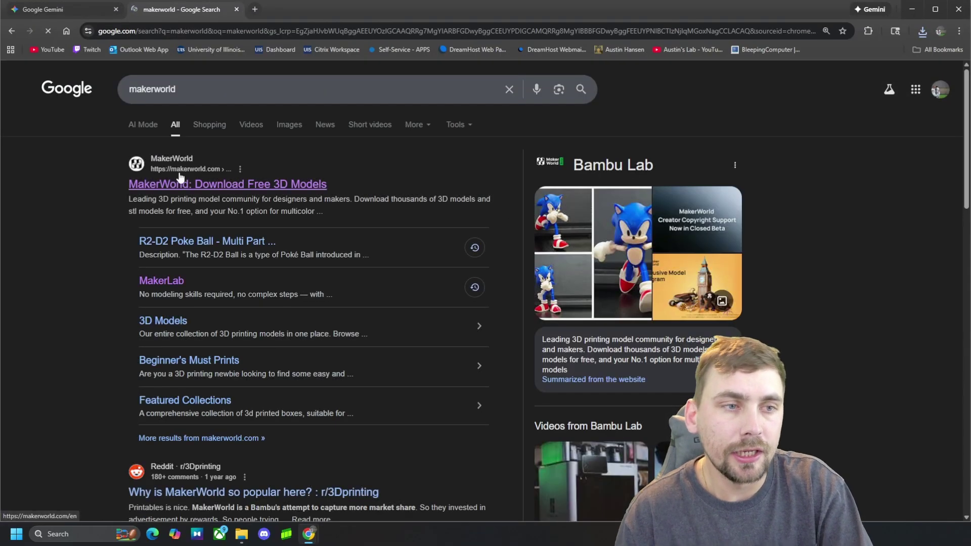
left_click(179, 183)
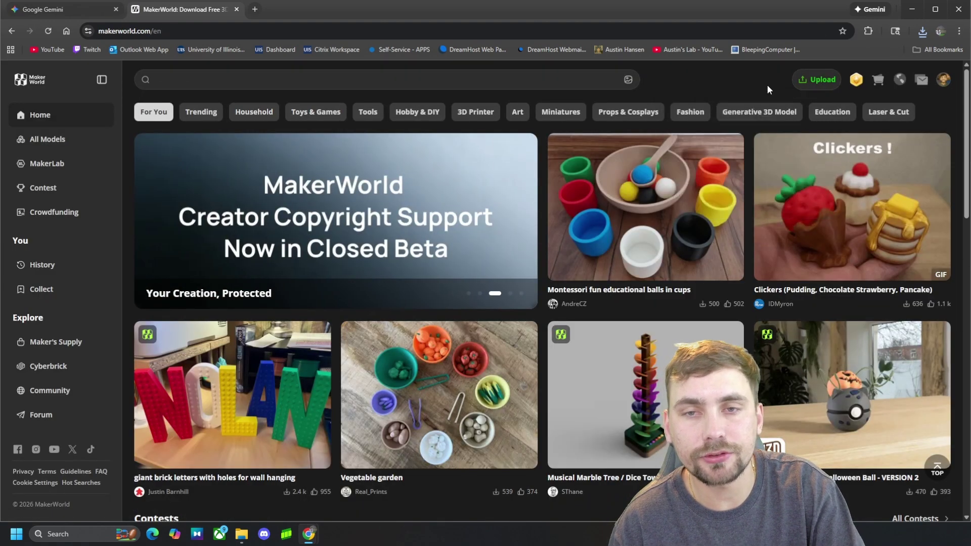
mouse_move(801, 84)
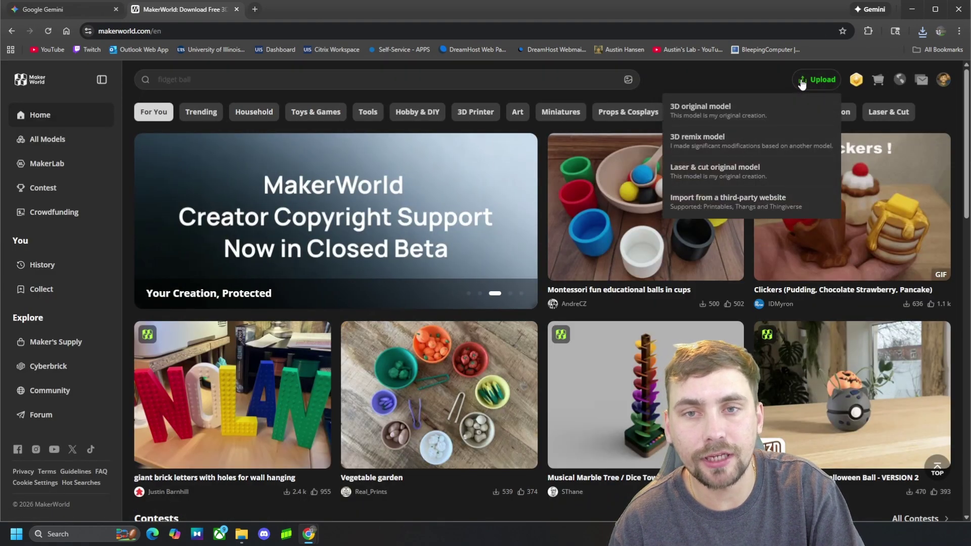
- Open MakerLab and browse its featured tools slideshow
left_click(35, 165)
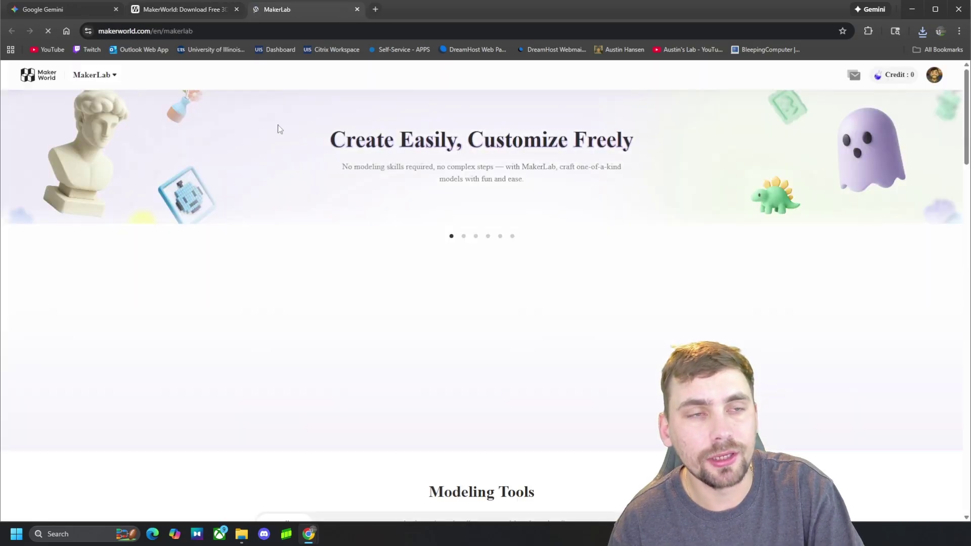
scroll(313, 131, "down", 2)
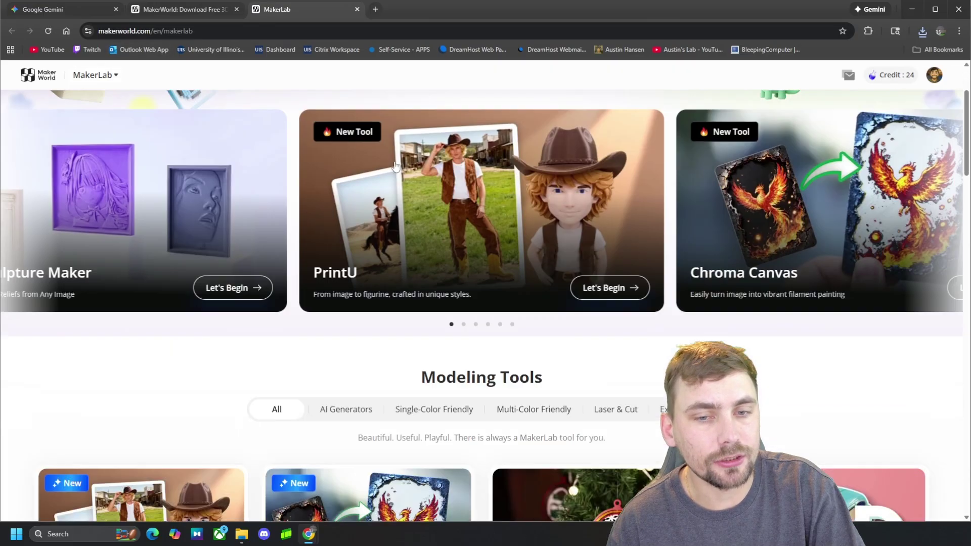
scroll(607, 202, "up", 1)
left_click(935, 274)
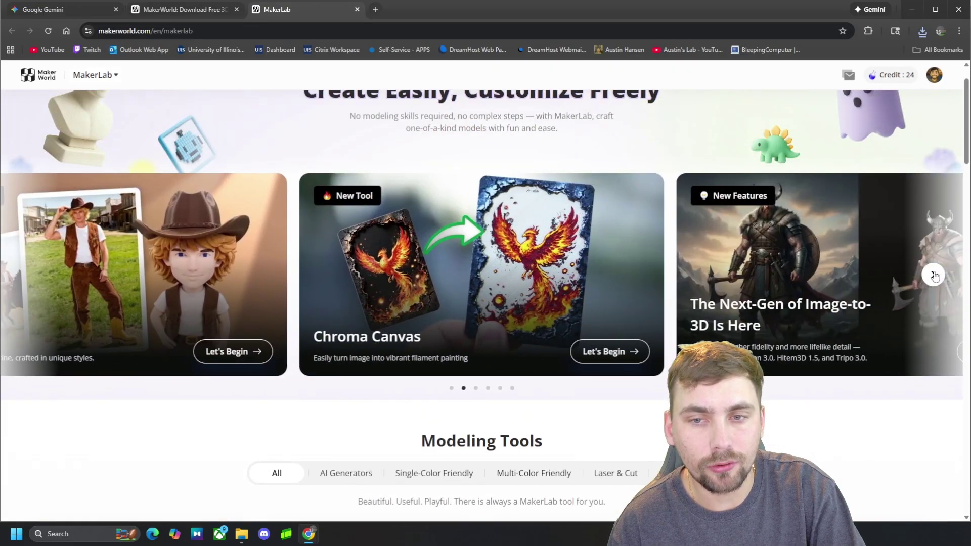
left_click(933, 273)
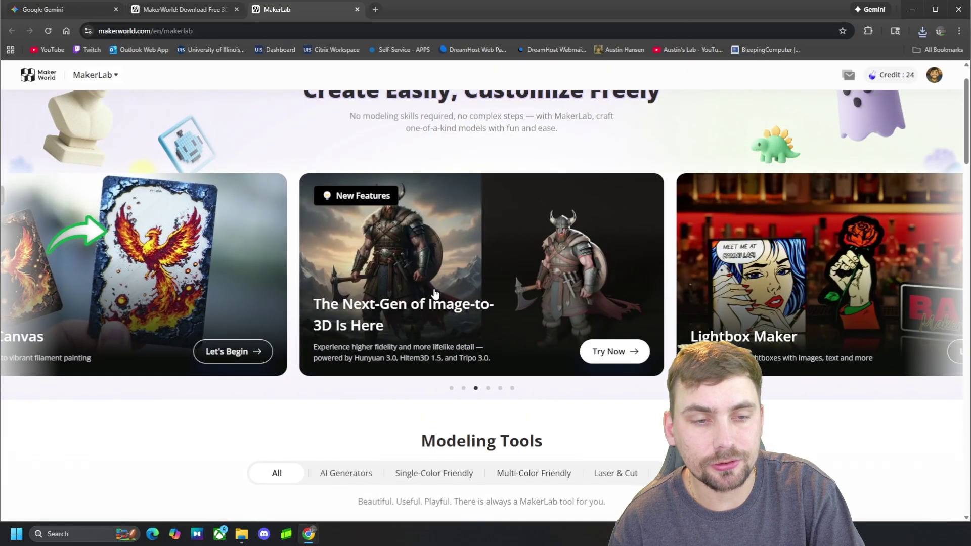
scroll(531, 270, "down", 4)
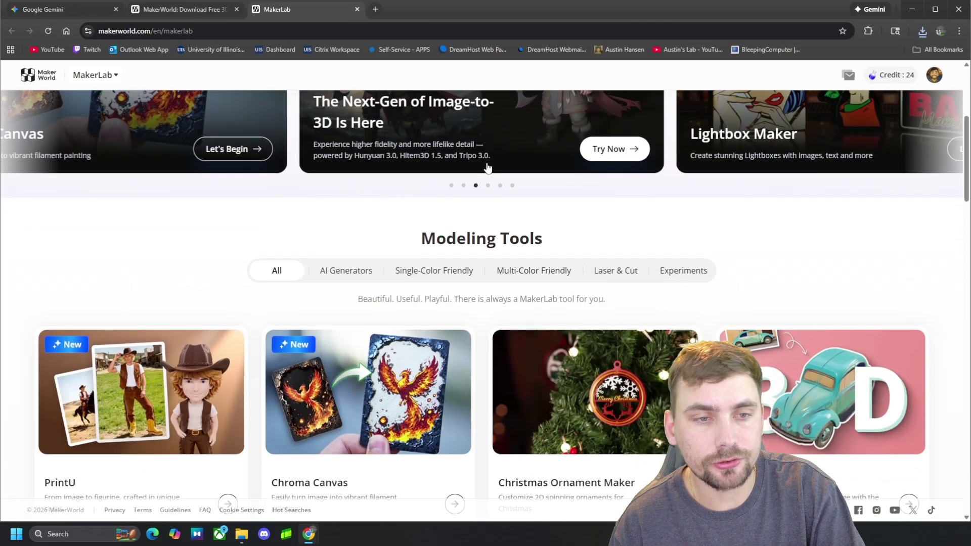
scroll(280, 279, "down", 8)
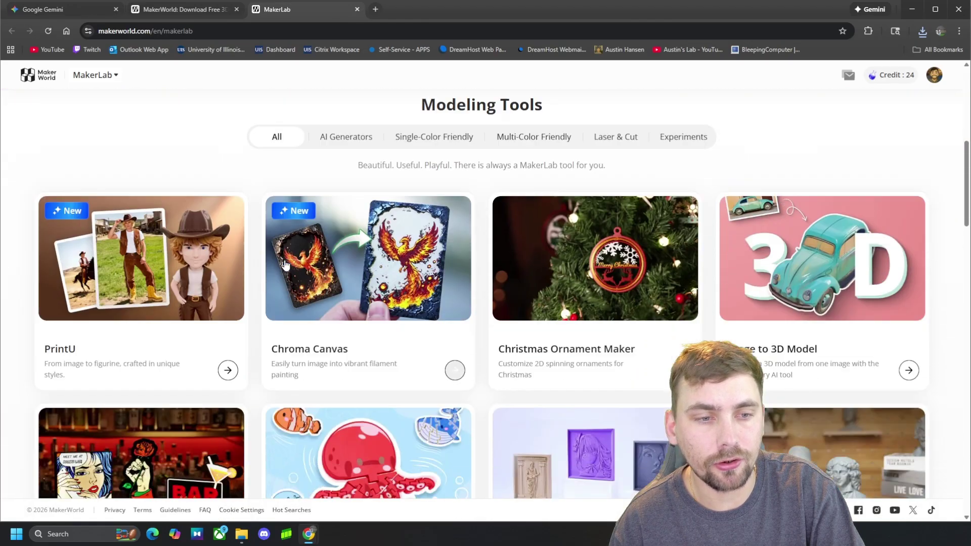
scroll(466, 314, "down", 7)
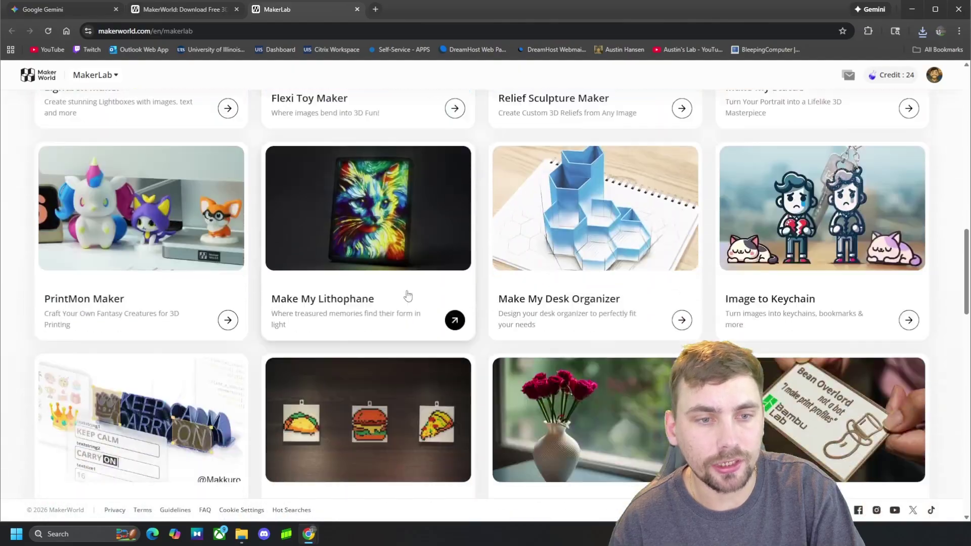
scroll(492, 286, "up", 11)
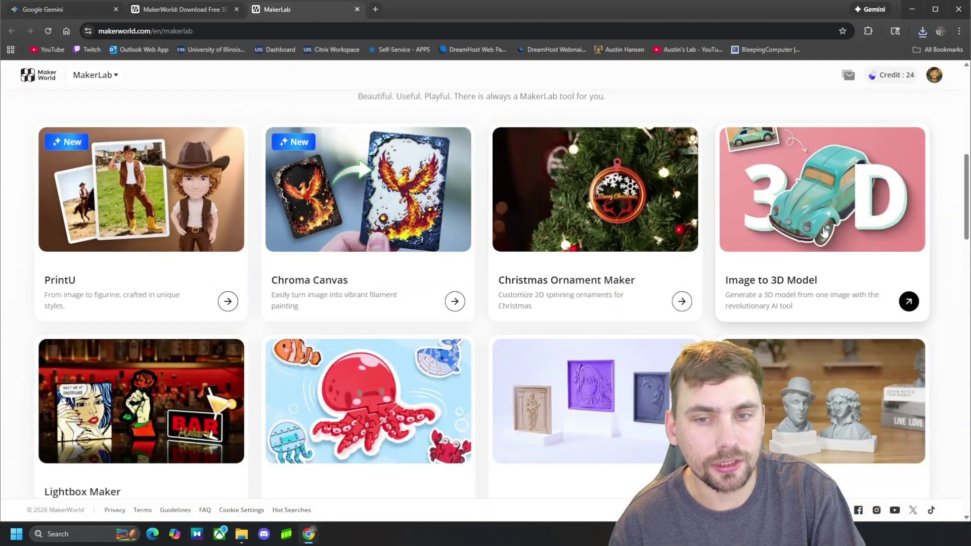
scroll(791, 336, "up", 8)
scroll(791, 335, "up", 1)
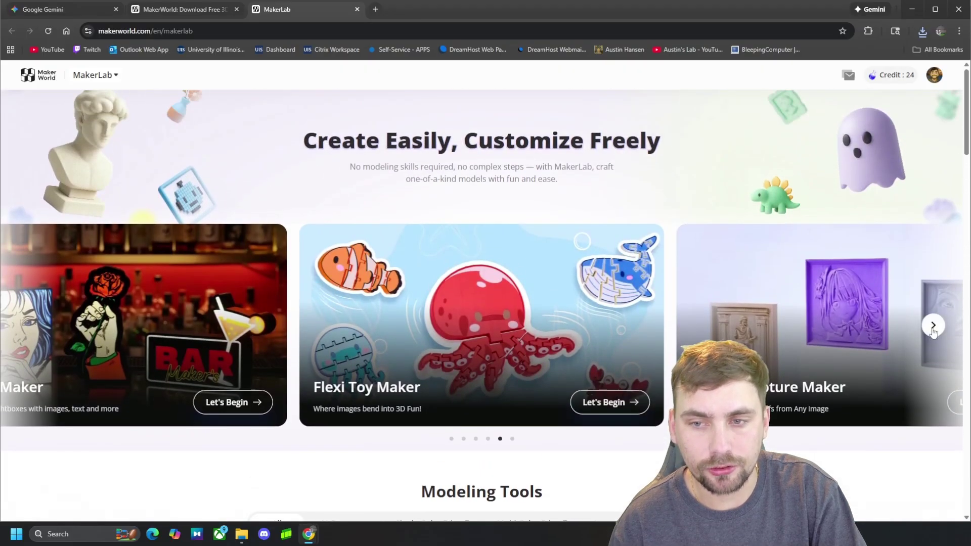
- Open 'The Next-Gen of Image-to-3D' tool and start choosing an image to upload
left_click(932, 326)
left_click(933, 326)
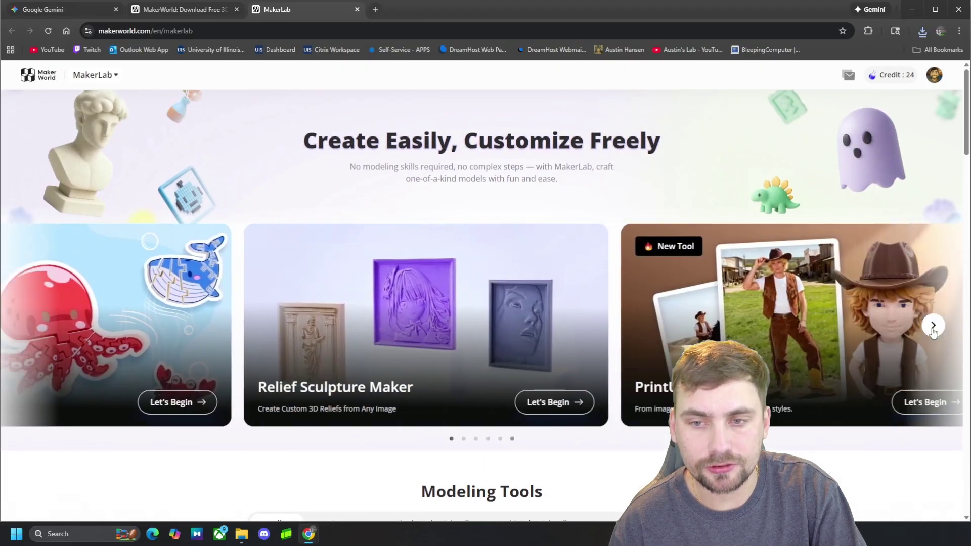
left_click(933, 326)
left_click(933, 326)
left_click(933, 326)
left_click(544, 310)
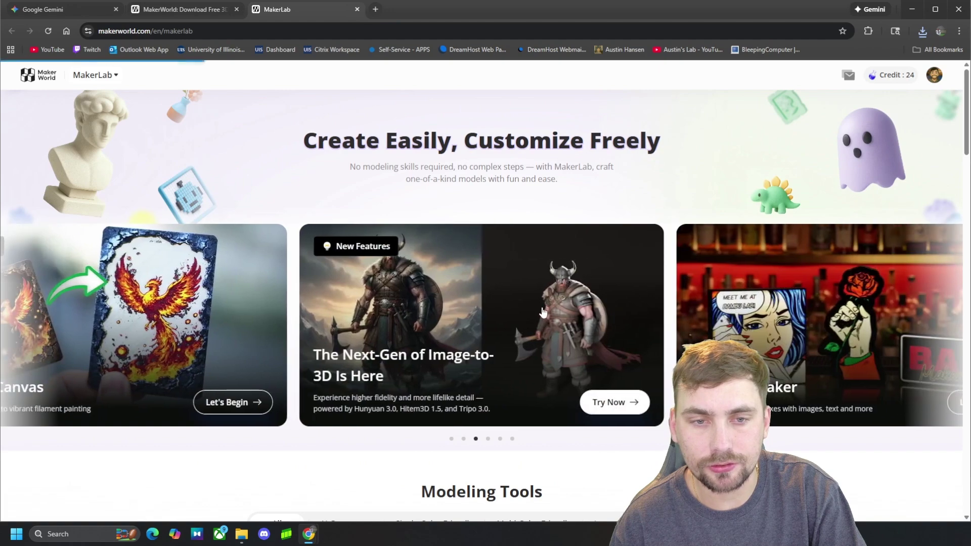
left_click(495, 219)
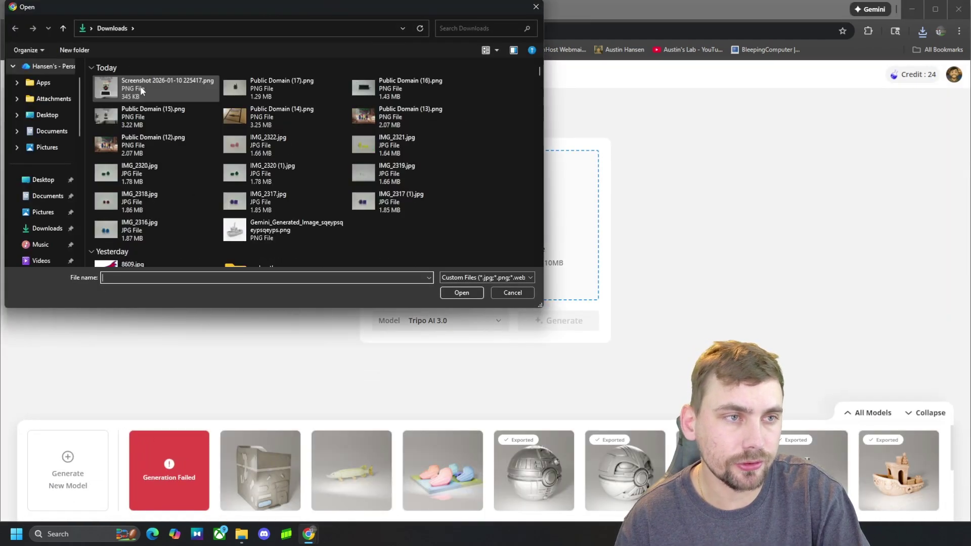
- Upload the Gemini_Generated_Image PNG and compare it with the original in the Gemini tab
left_click(260, 228)
left_click(461, 293)
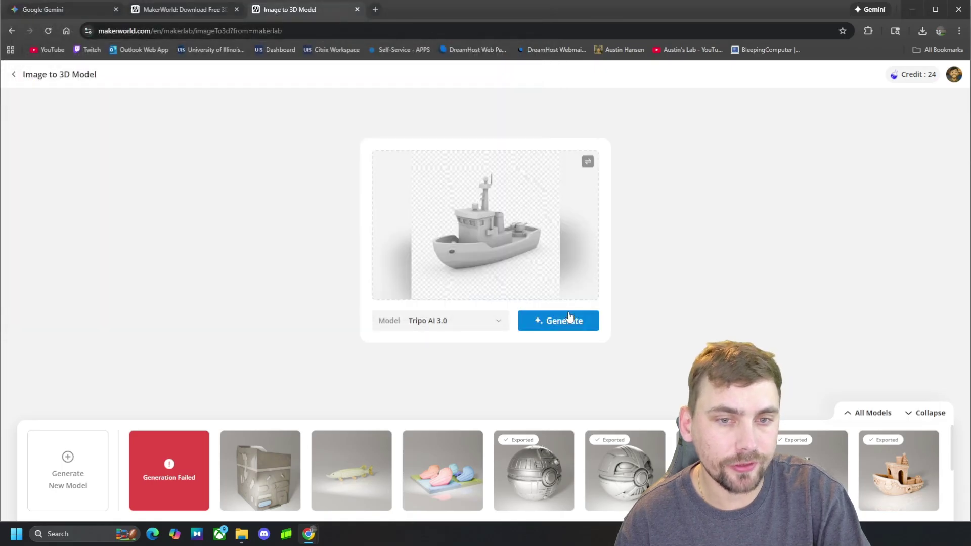
left_click(64, 12)
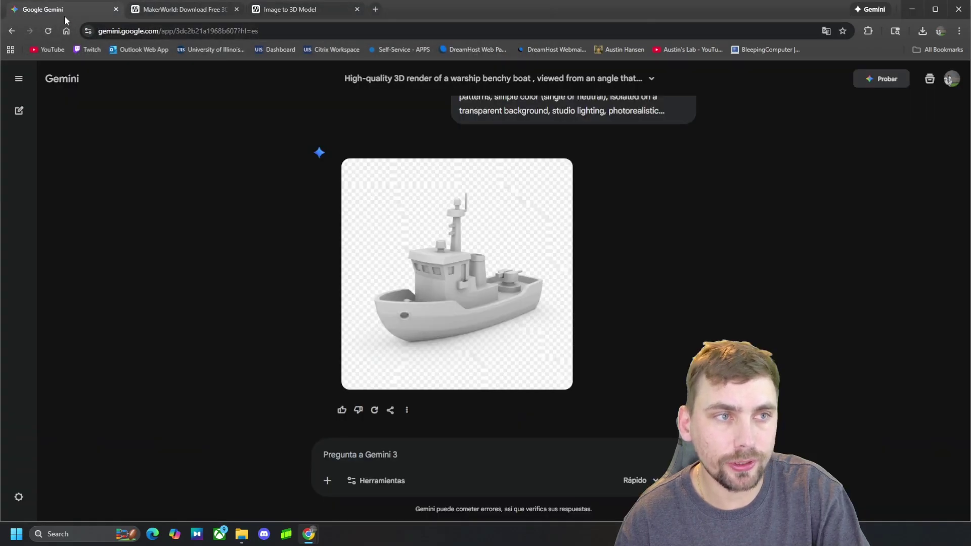
left_click(310, 11)
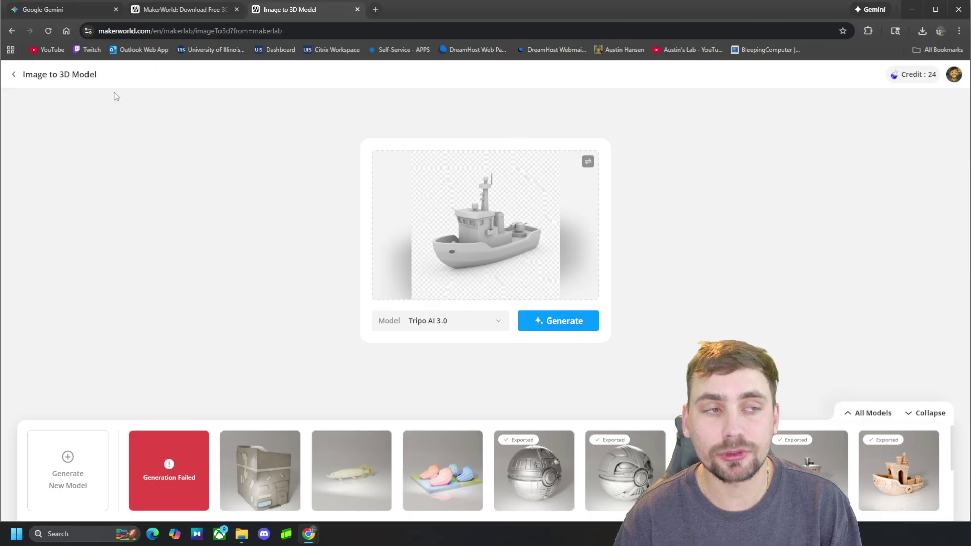
mouse_move(26, 13)
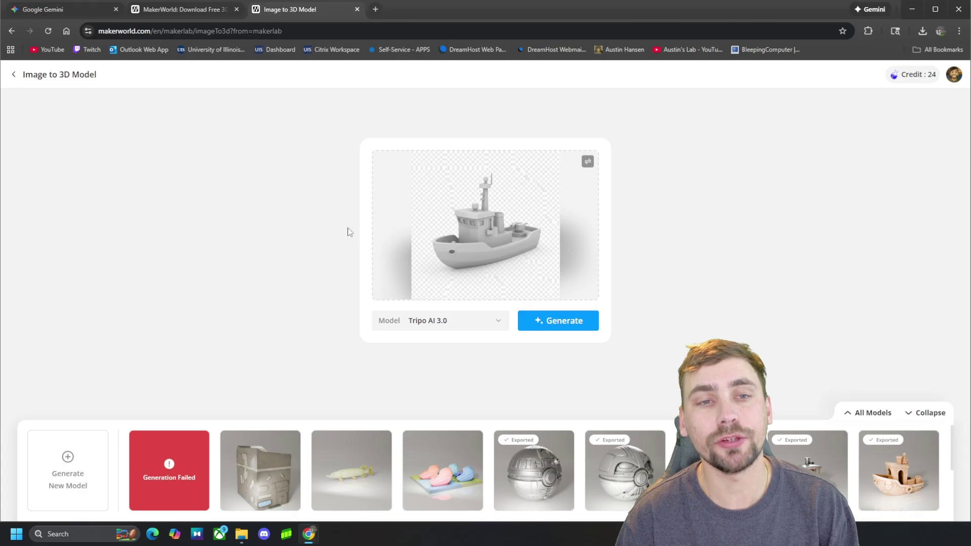
- Generate the 3D boat model with Tripo AI 3.0 and rotate it to view its side
left_click(40, 10)
left_click(287, 13)
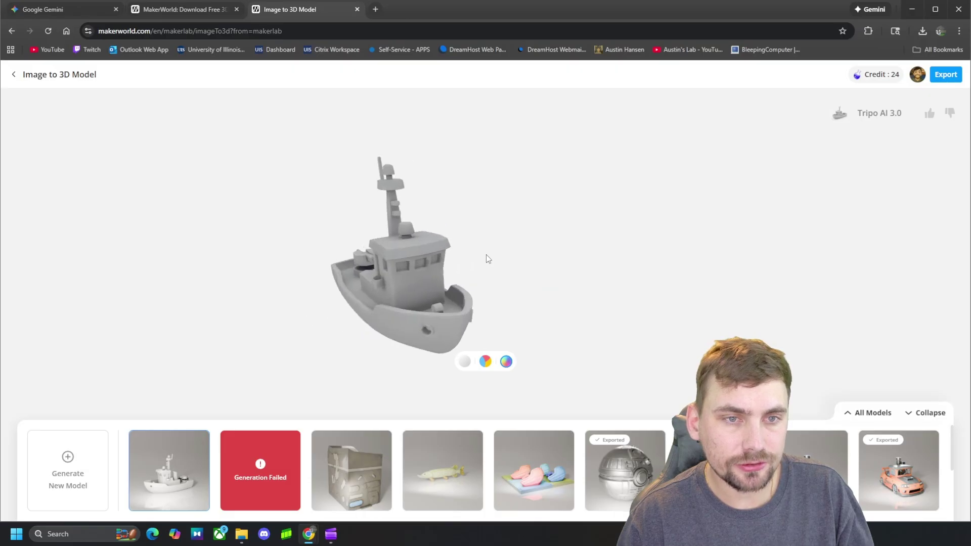
left_click_drag(487, 259, 278, 323)
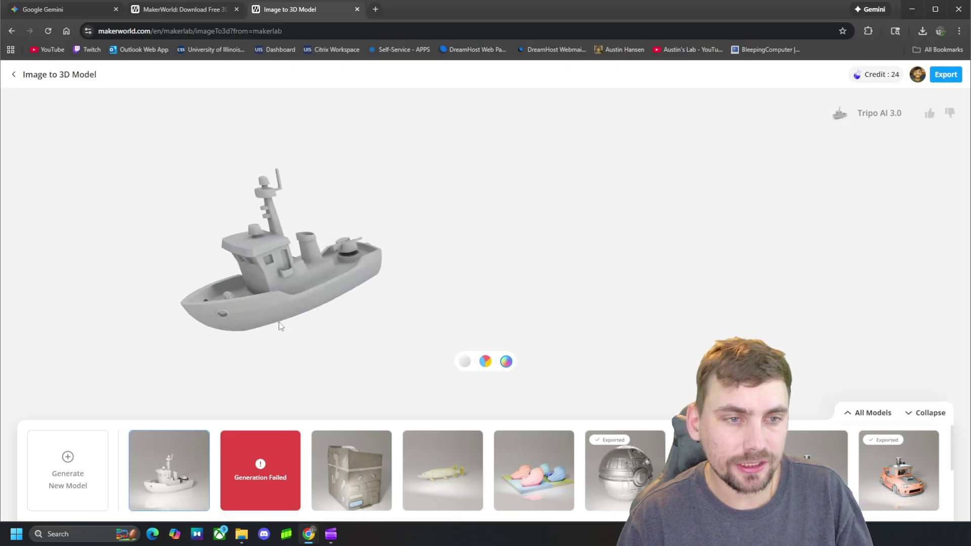
- Open Gemini_Generated_Image_sqeypsqeypsqeyps.png from Downloads in Photos
left_click(247, 533)
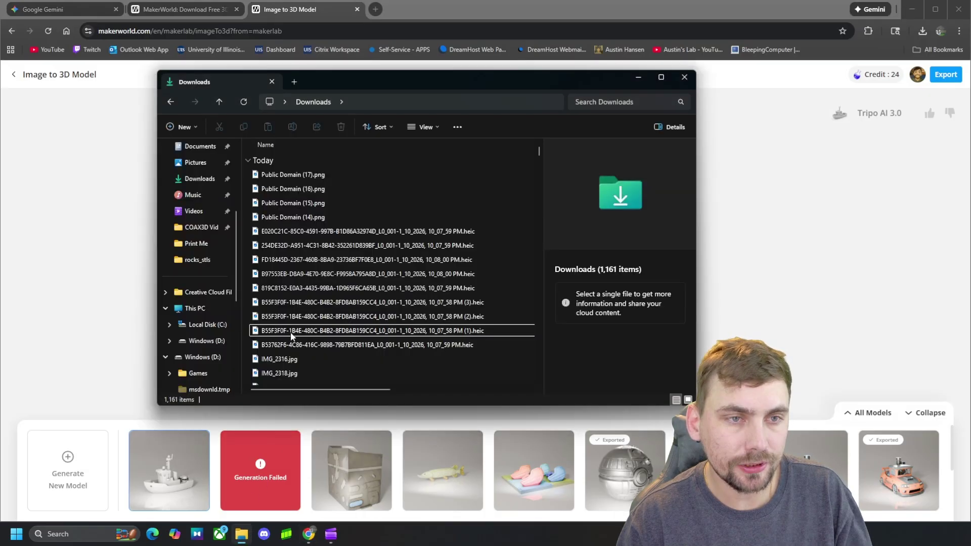
left_click(247, 107)
left_click(310, 175)
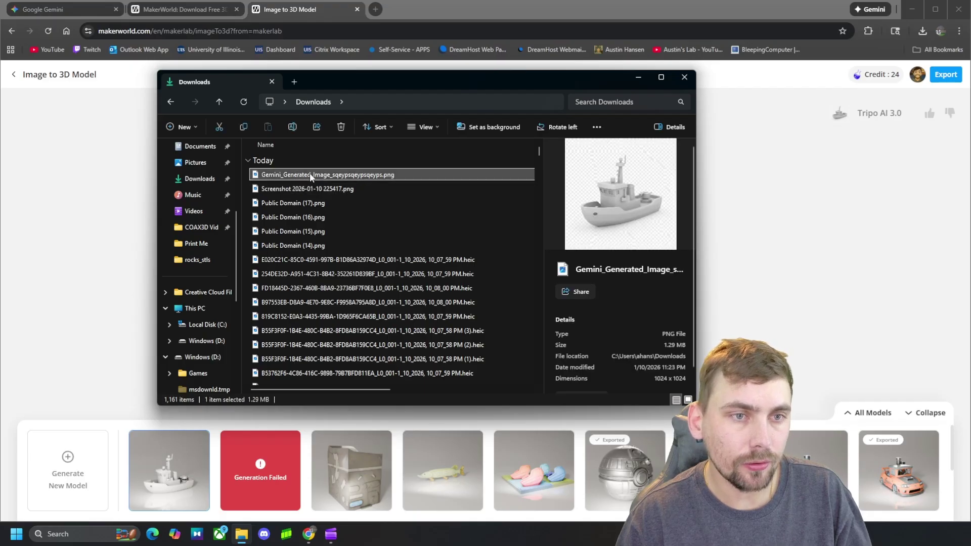
double_click(307, 175)
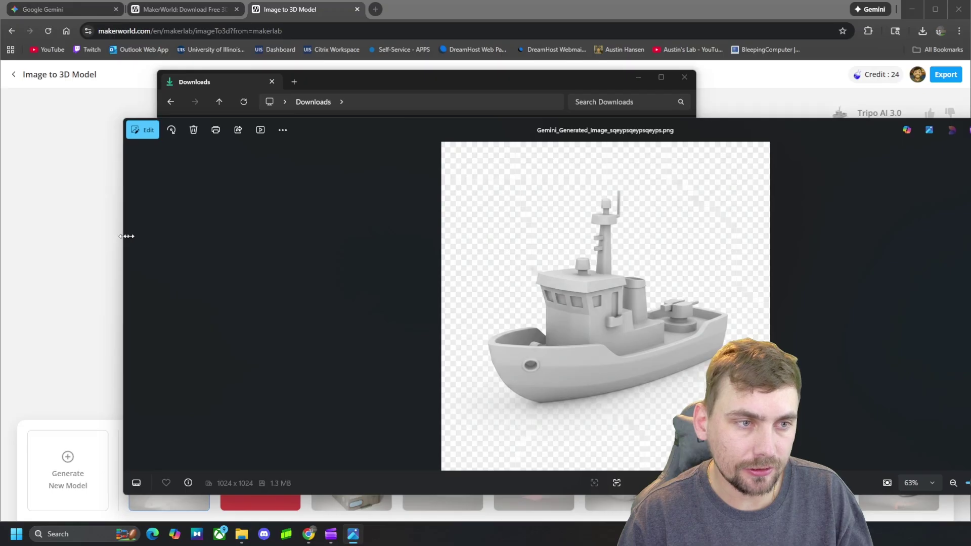
- Place the boat photo beside the browser and rotate the 3D model to compare them
left_click_drag(126, 241, 724, 263)
left_click_drag(866, 131, 744, 127)
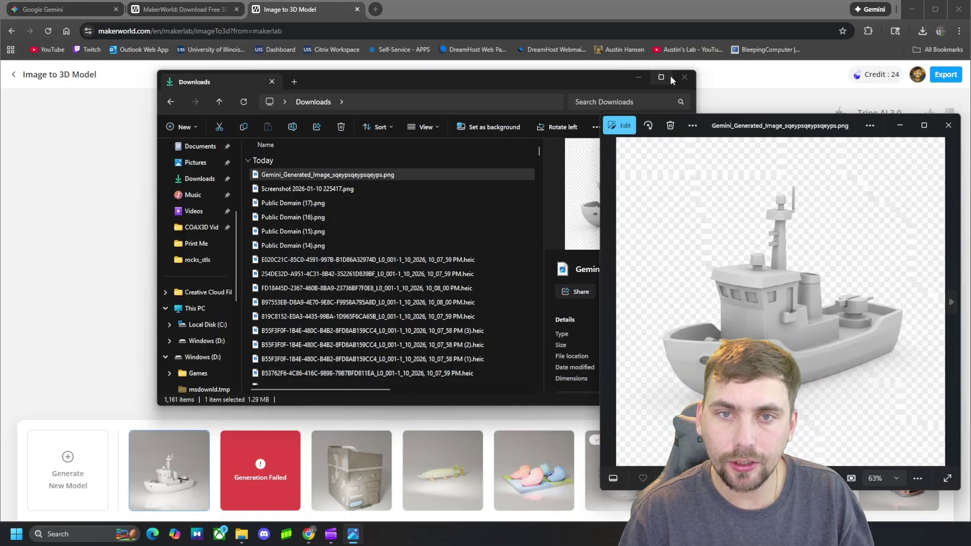
left_click(638, 77)
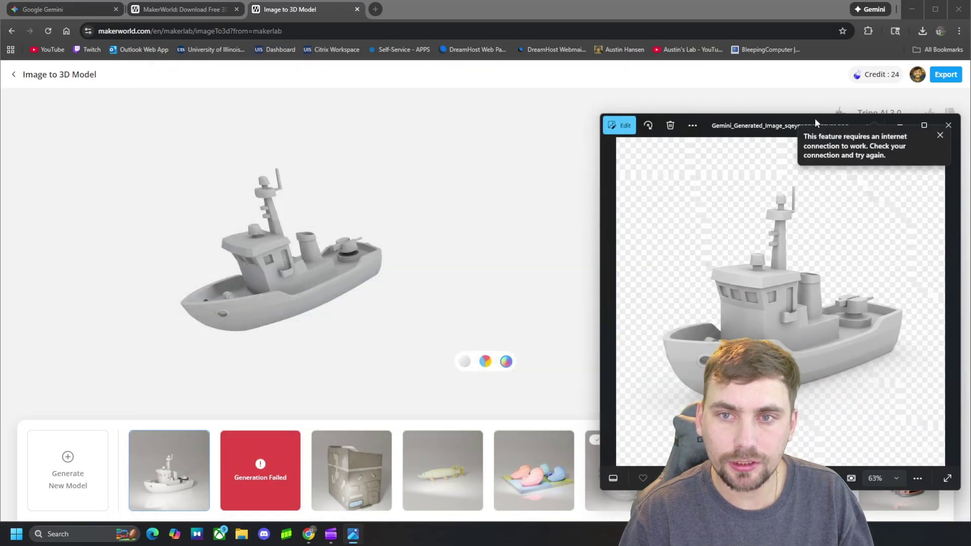
left_click_drag(815, 122, 695, 86)
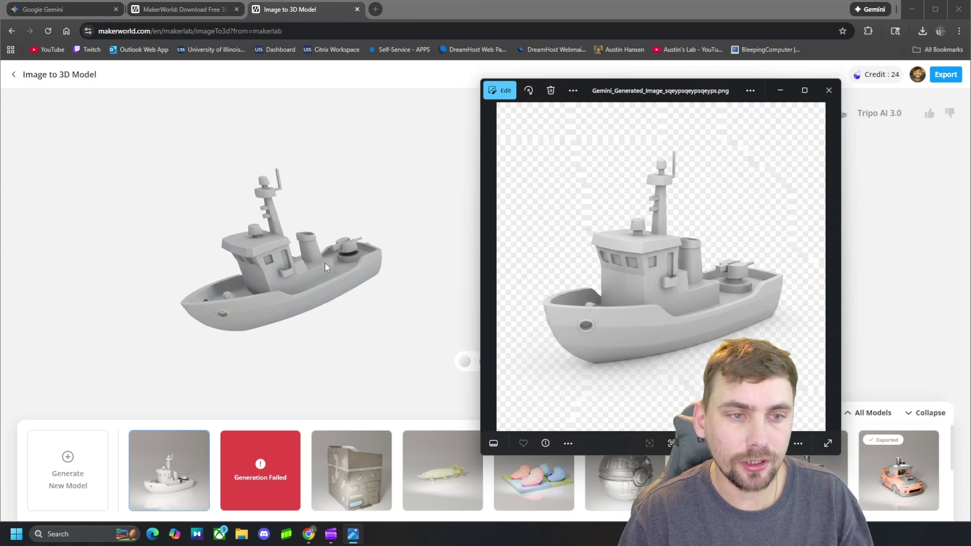
left_click_drag(280, 250, 250, 260)
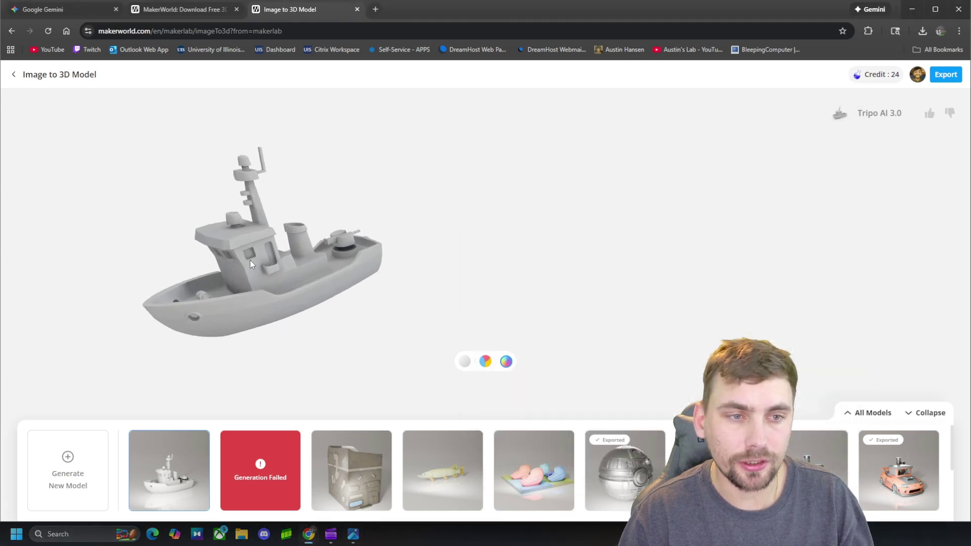
left_click(352, 535)
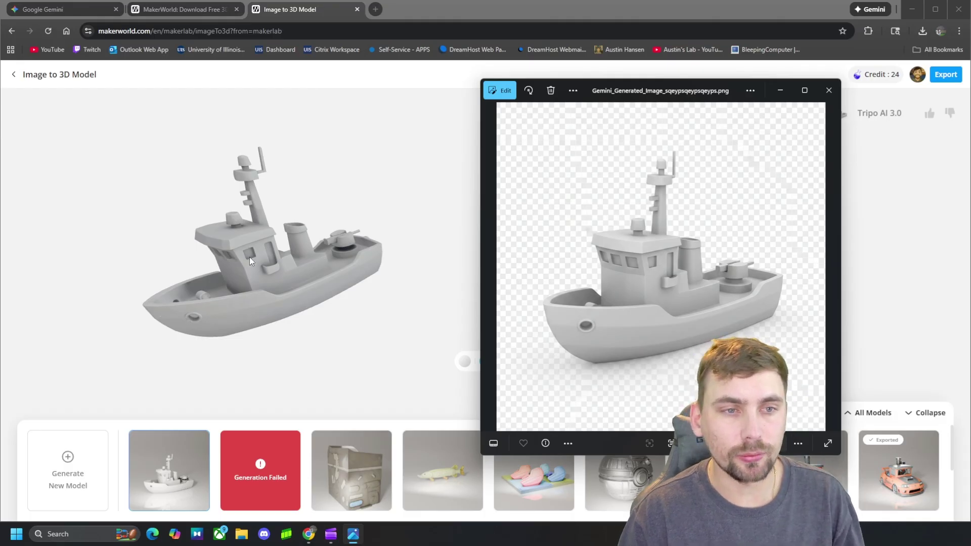
left_click(326, 185)
left_click_drag(254, 235, 469, 287)
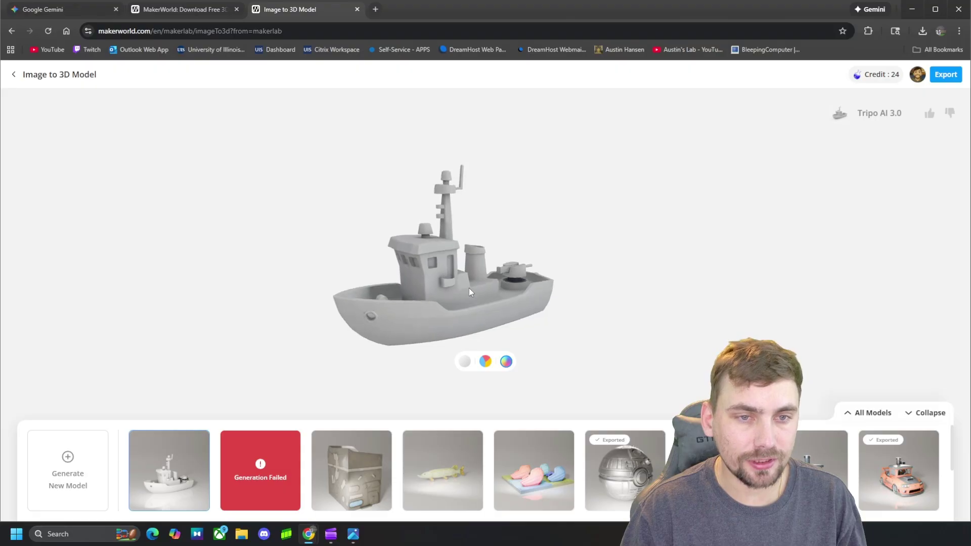
- Start the export, retrying after a Service Error, and confirm spending 2 credits
left_click(944, 75)
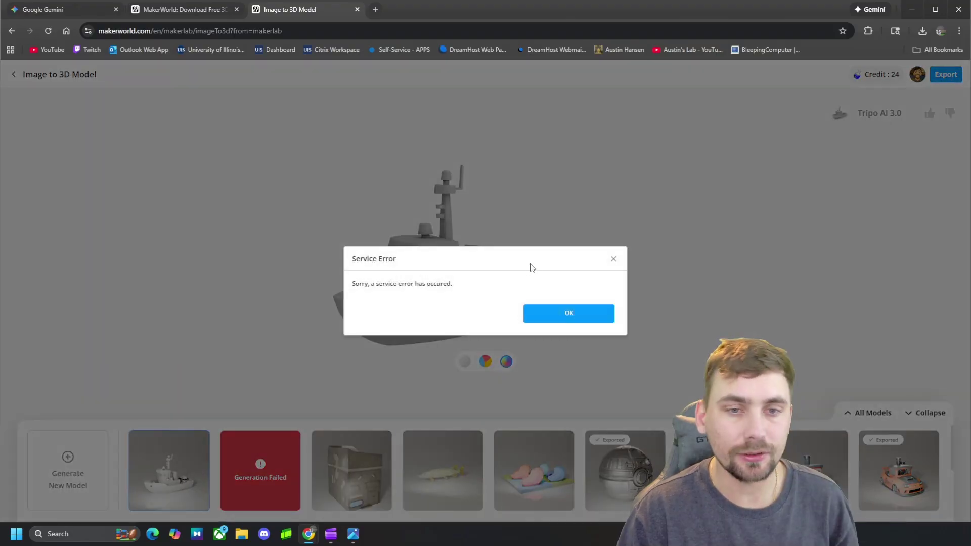
left_click(568, 320)
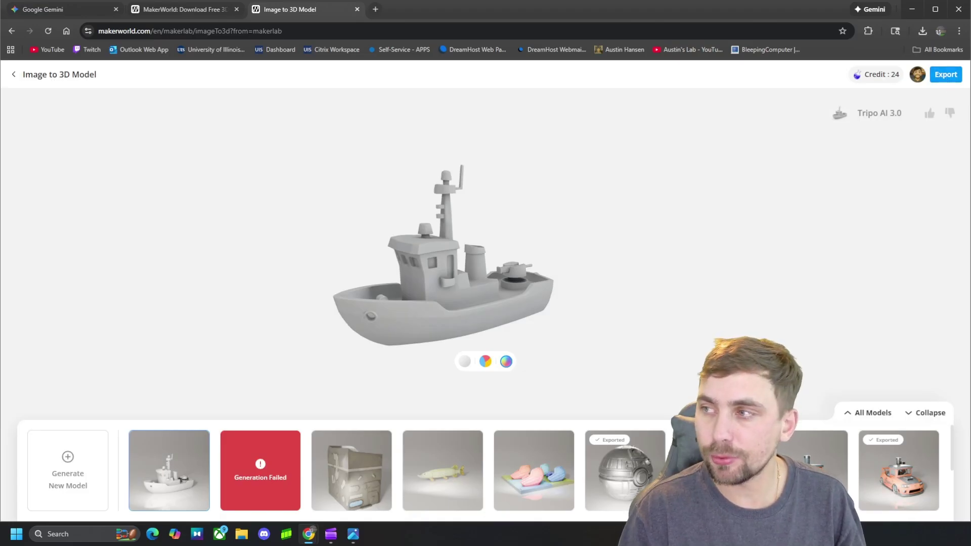
left_click(946, 74)
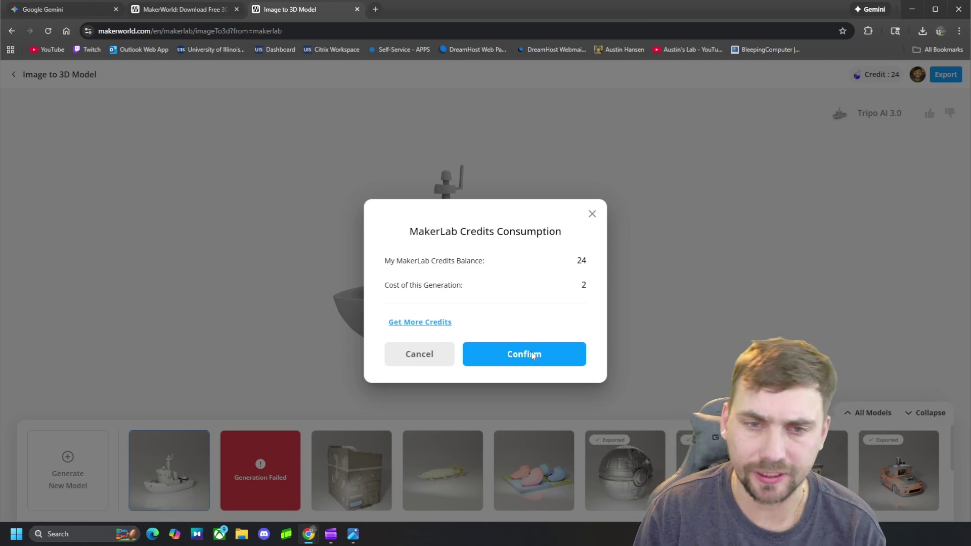
left_click(529, 349)
- Set the export to the A1 printer with a 0.4 nozzle, confirm, and dismiss the error
left_click(425, 271)
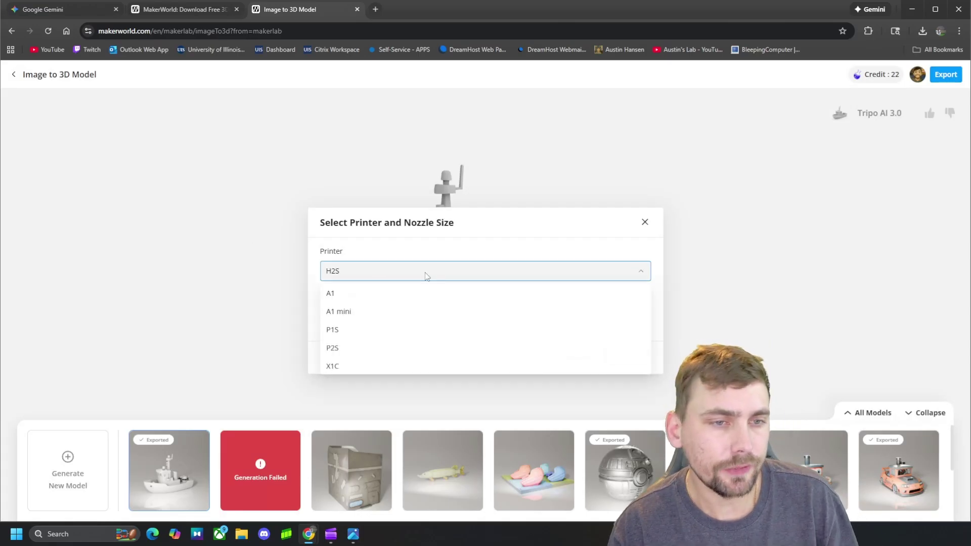
left_click(344, 298)
left_click(419, 314)
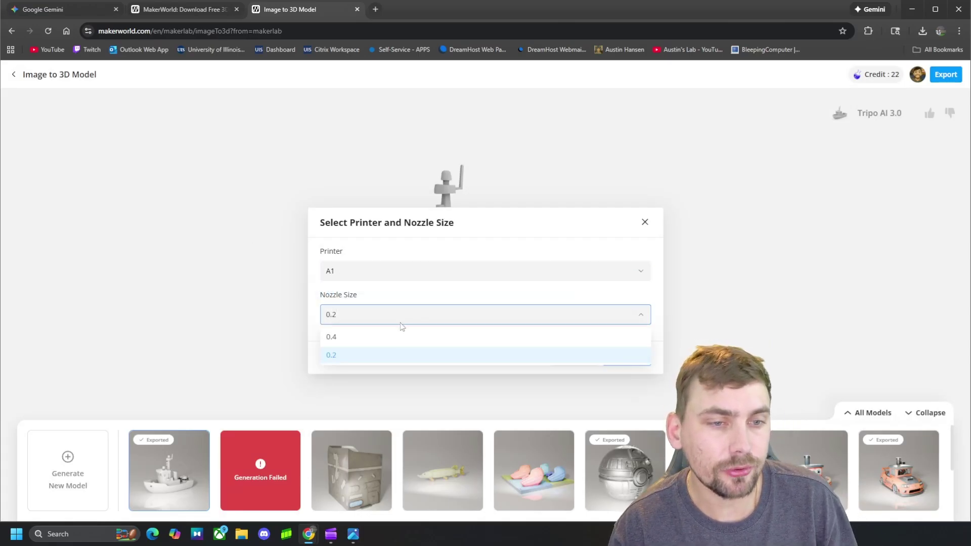
left_click(391, 350)
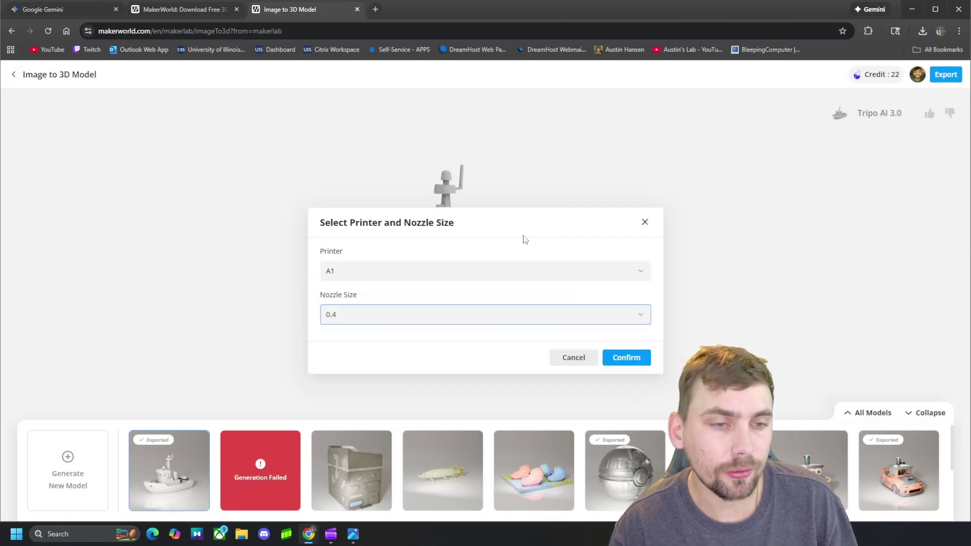
left_click(641, 359)
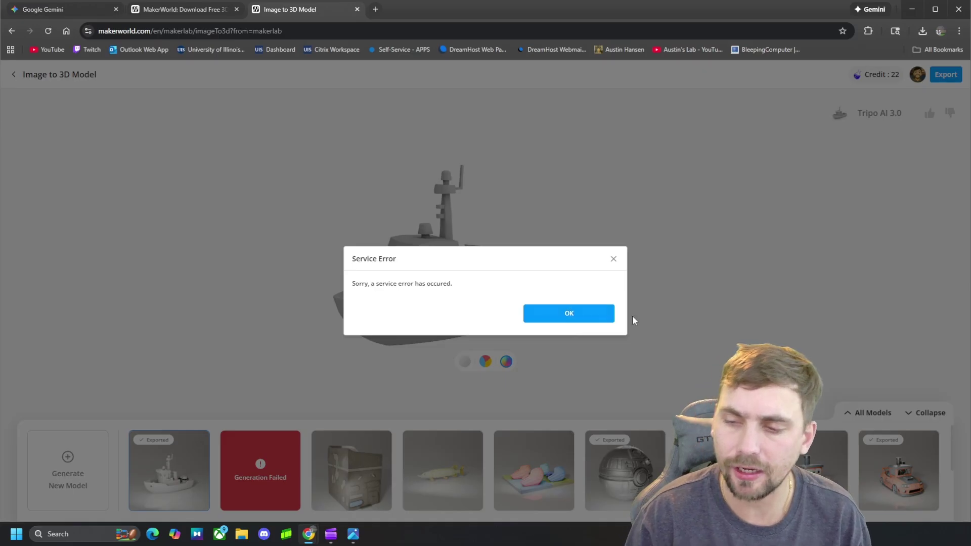
left_click(568, 319)
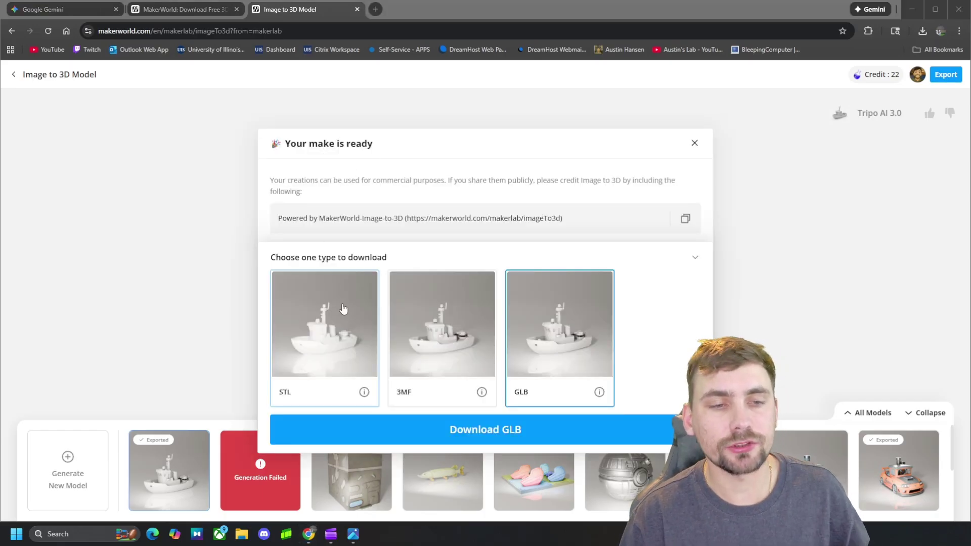
- Pick the STL format in the 'Your make is ready' dialog and download the boat
left_click(357, 312)
left_click(395, 313)
left_click(358, 314)
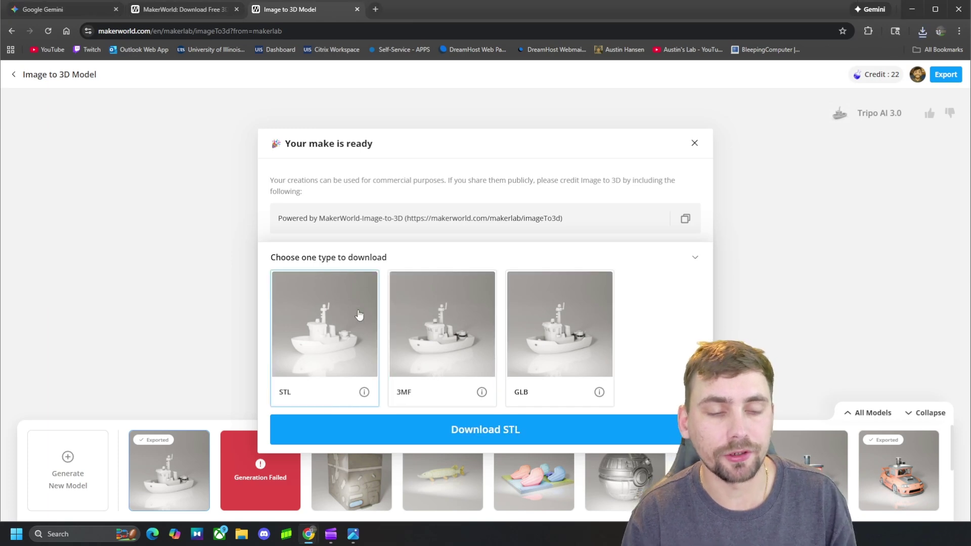
left_click(476, 329)
left_click(554, 332)
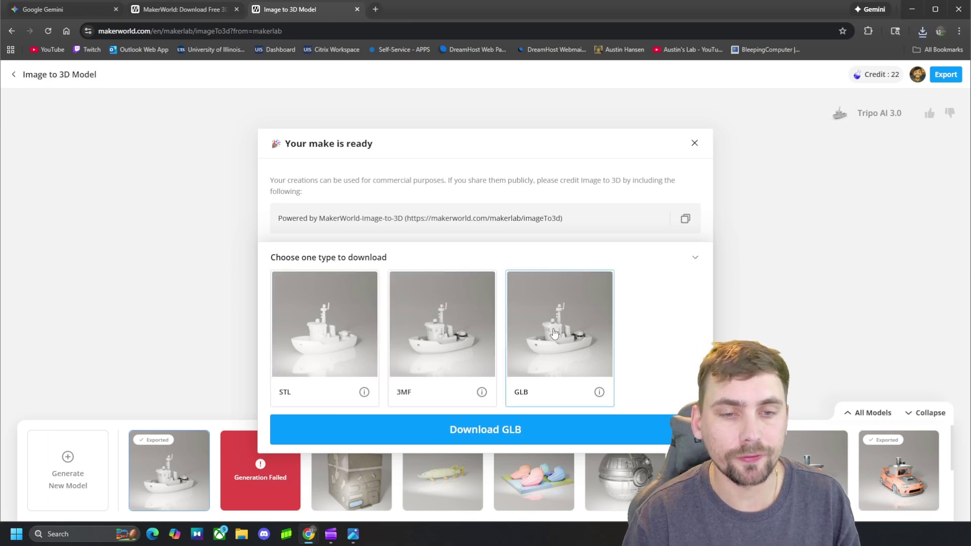
left_click(353, 306)
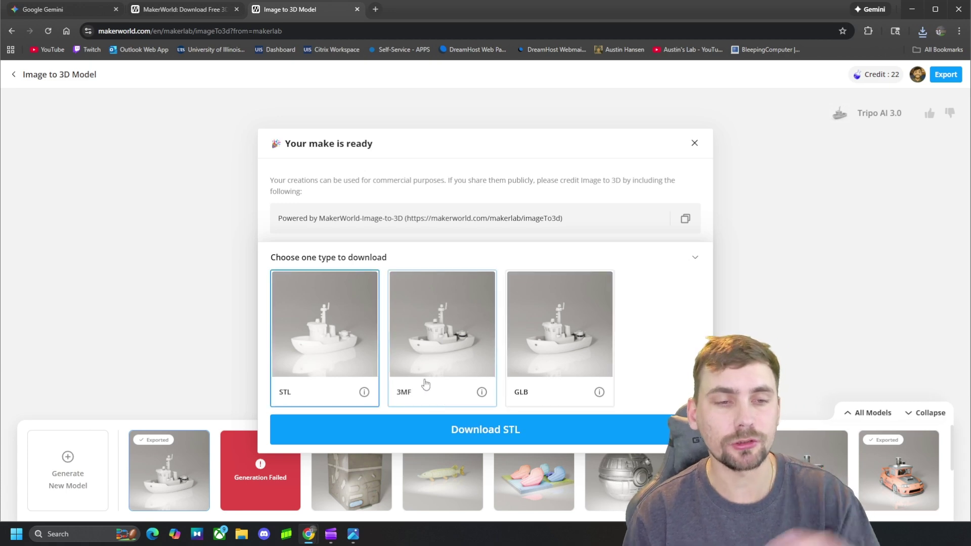
left_click(483, 434)
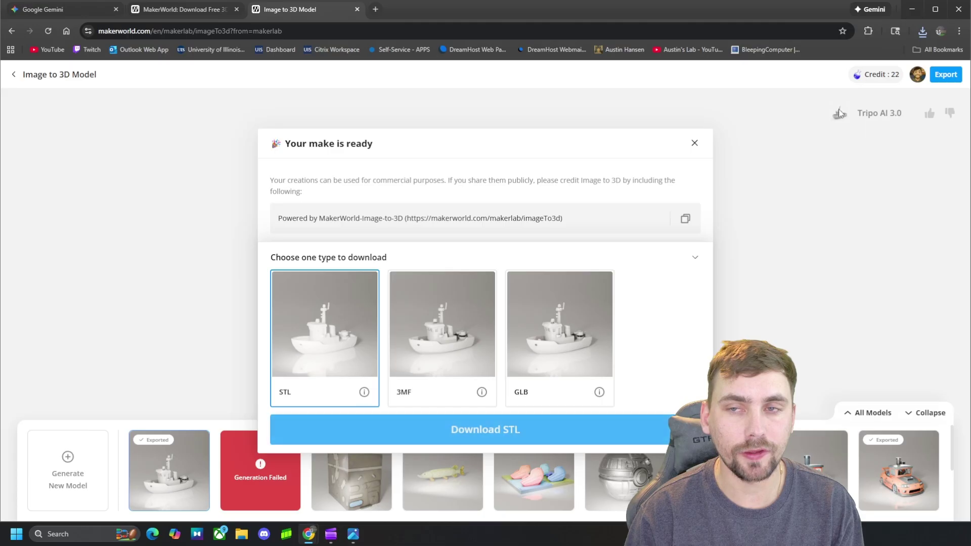
- Open single_color (5).stl from Chrome's downloads list in Creality Print
left_click(923, 35)
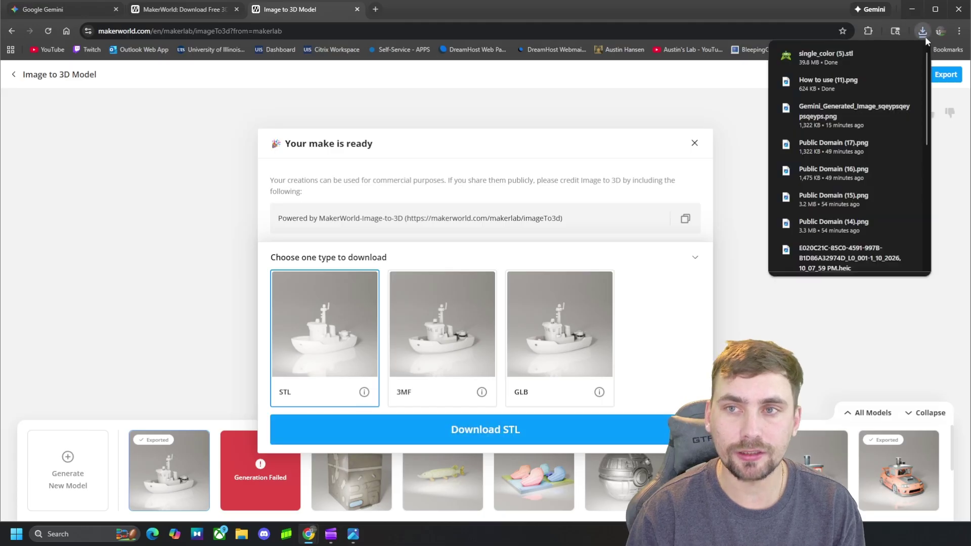
left_click(842, 53)
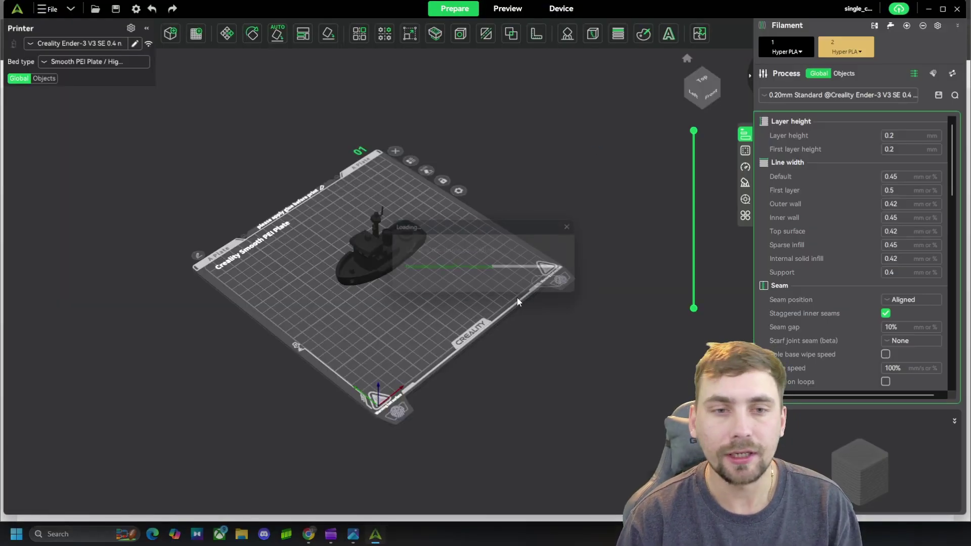
- Slice the boat on plate 1 and inspect the G-code preview showing 1h18m and 22.18 g
scroll(393, 268, "up", 5)
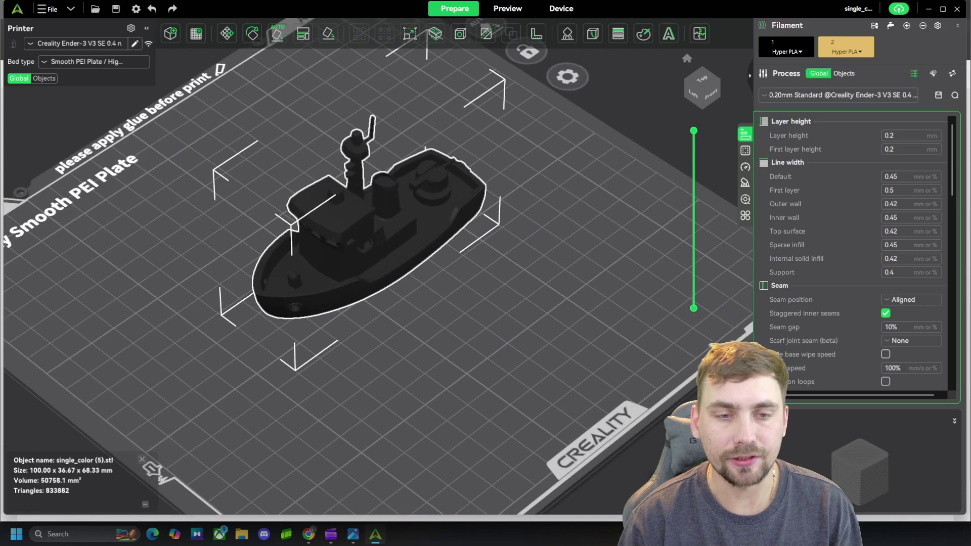
key("ctrl+r")
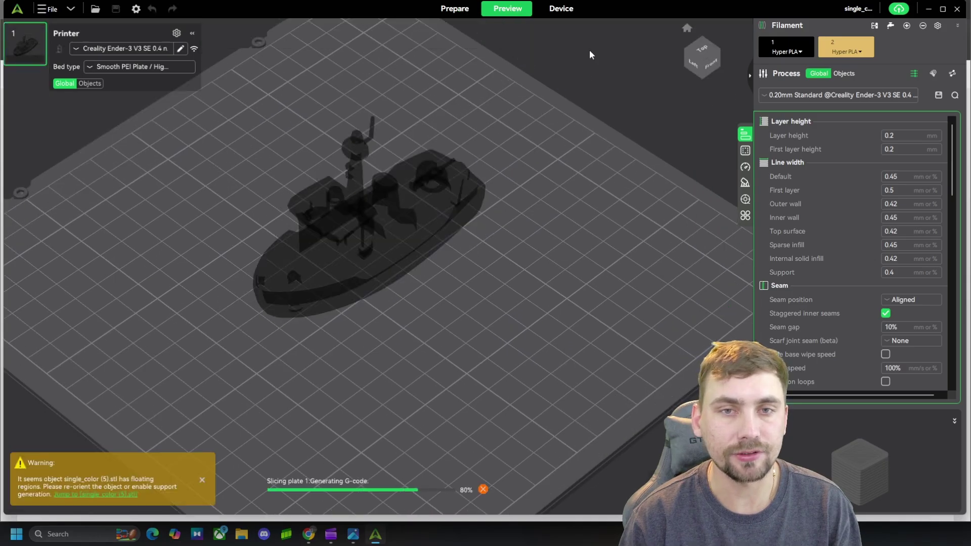
left_click(704, 63)
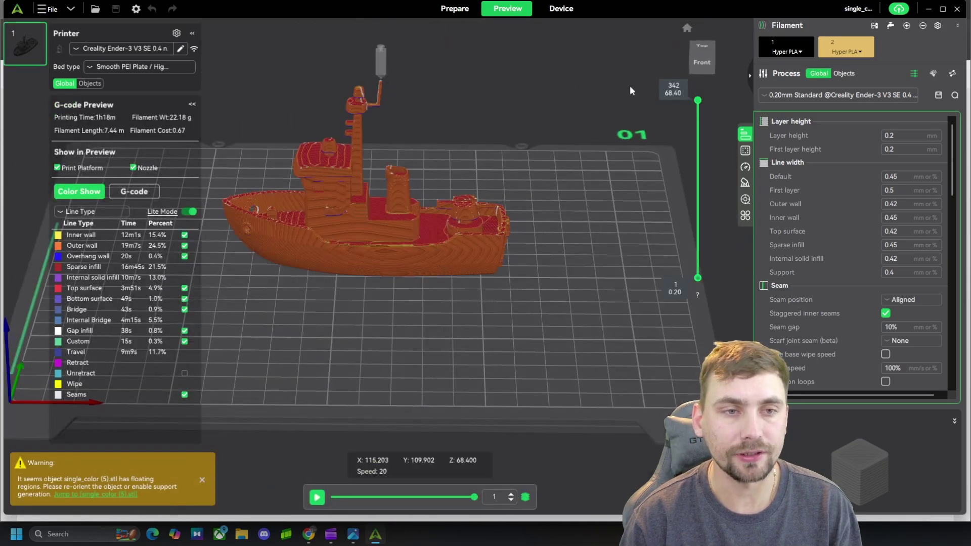
left_click_drag(444, 246, 481, 356)
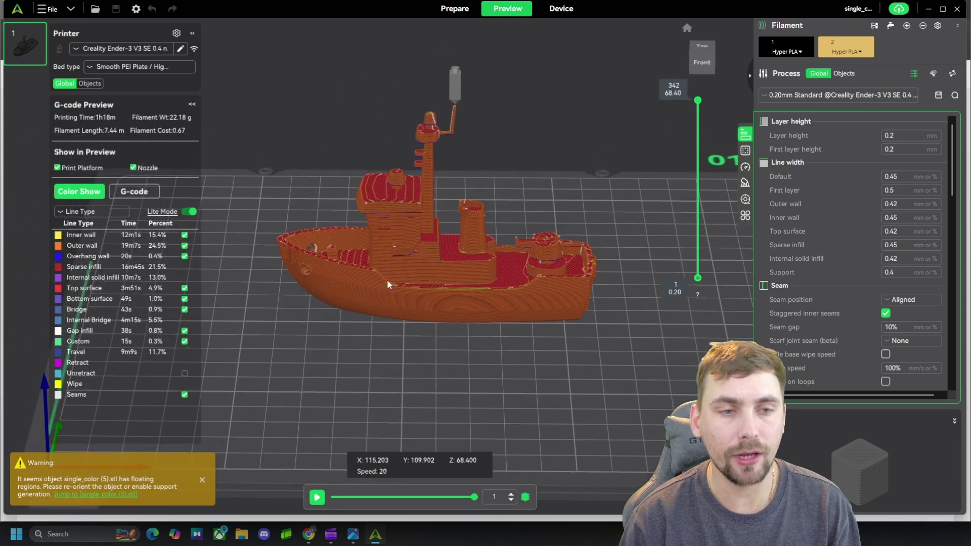
left_click_drag(693, 58, 771, 101)
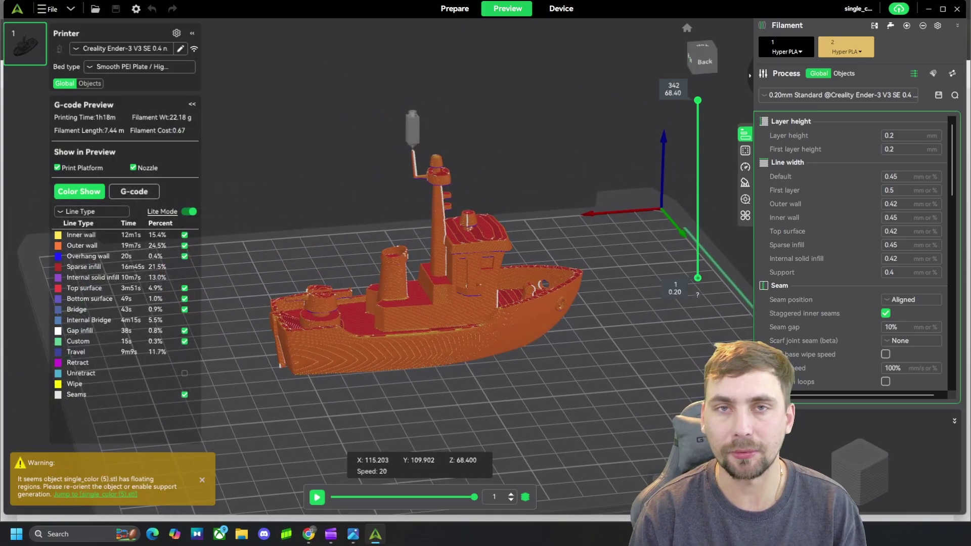